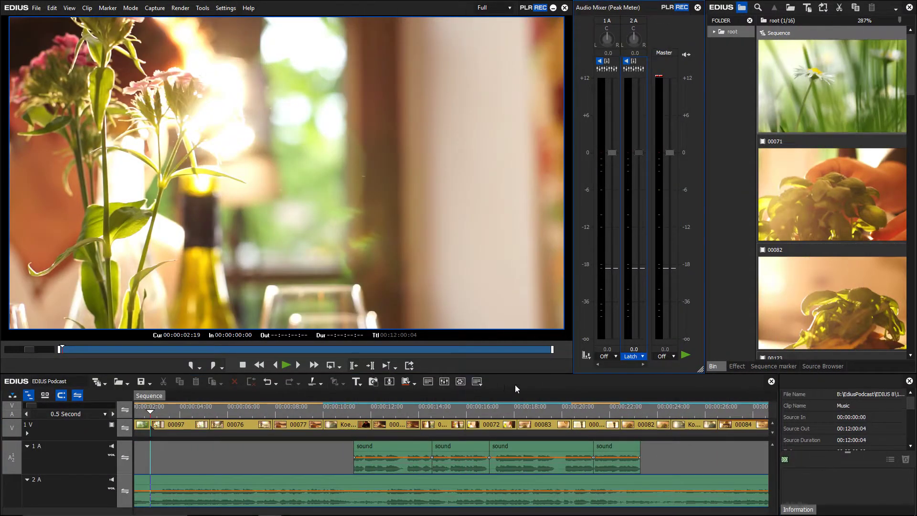
# Play the sequence while dipping track 2A's fader and bringing it back near 0 dB.
pyautogui.click(287, 366)
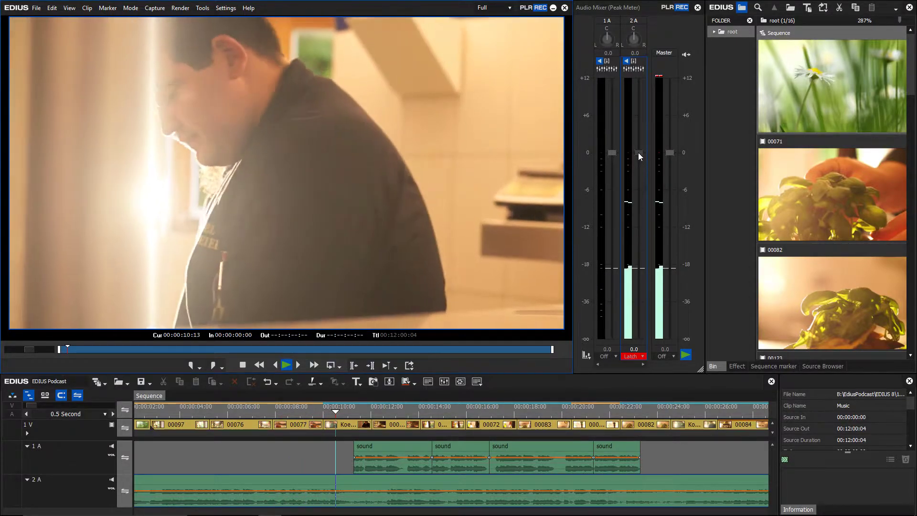
pyautogui.moveTo(639, 153); pyautogui.dragTo(627, 260)
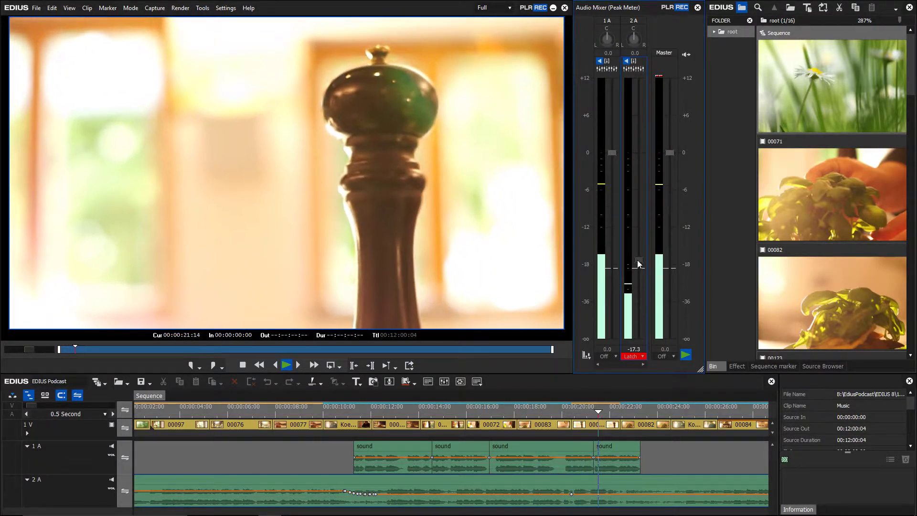
pyautogui.moveTo(638, 263); pyautogui.dragTo(638, 156)
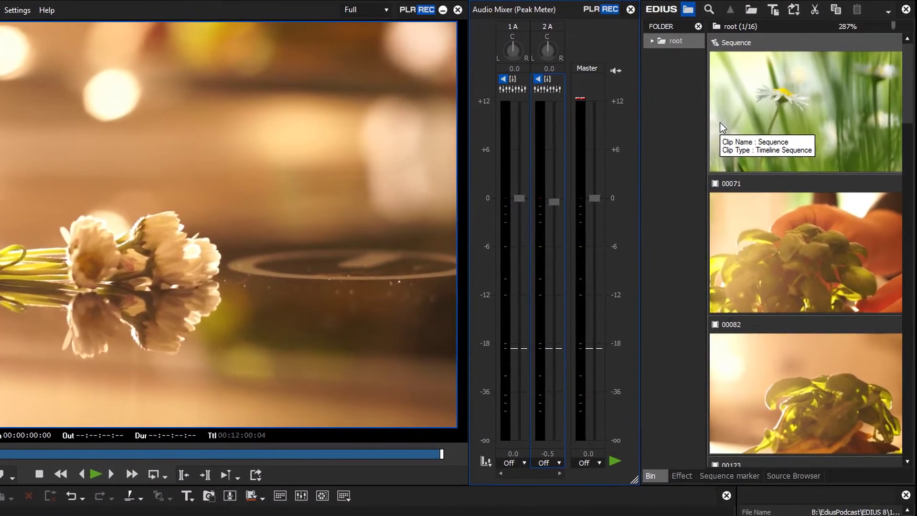
# Start a Loudness measurement of the Sequence clip using EBU R128 over the entire file.
pyautogui.rightClick(720, 123)
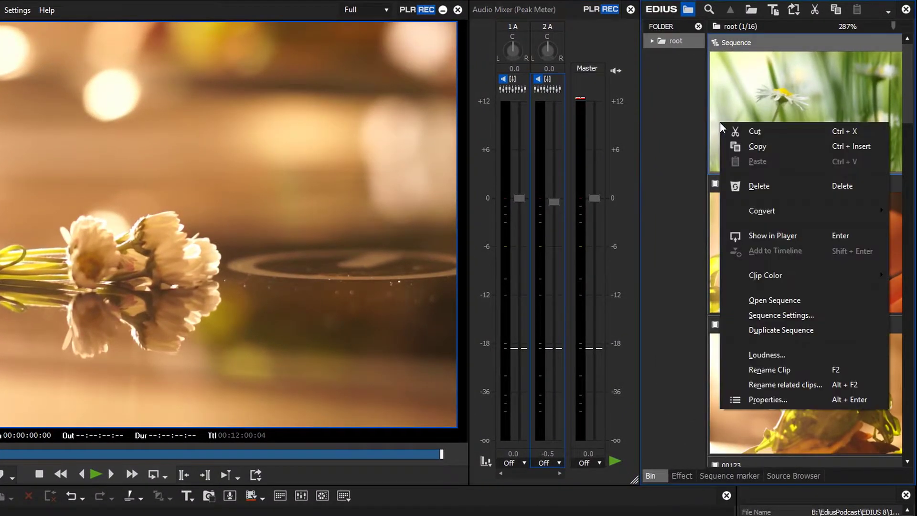
pyautogui.click(744, 353)
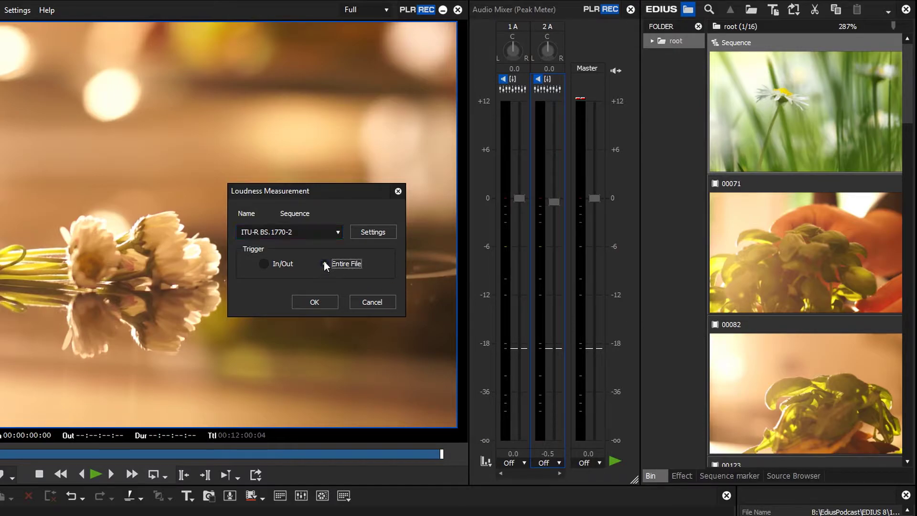
pyautogui.click(325, 236)
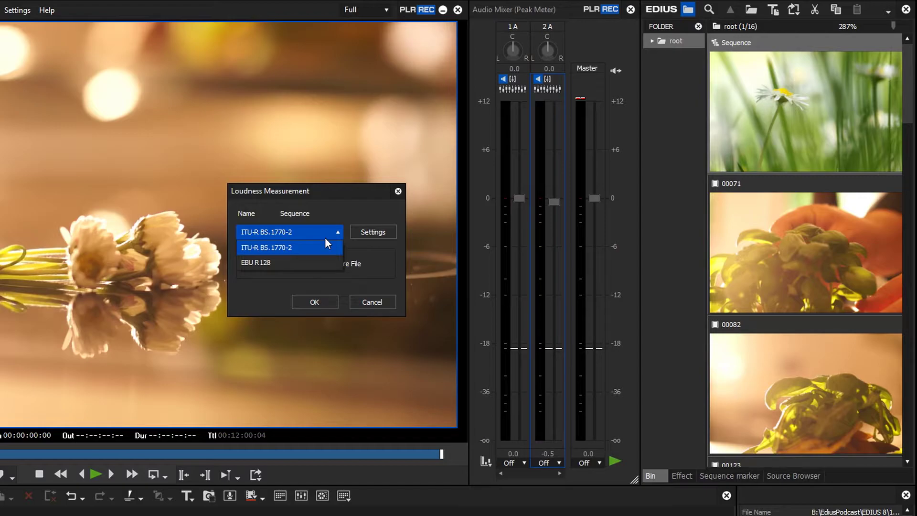
pyautogui.click(287, 262)
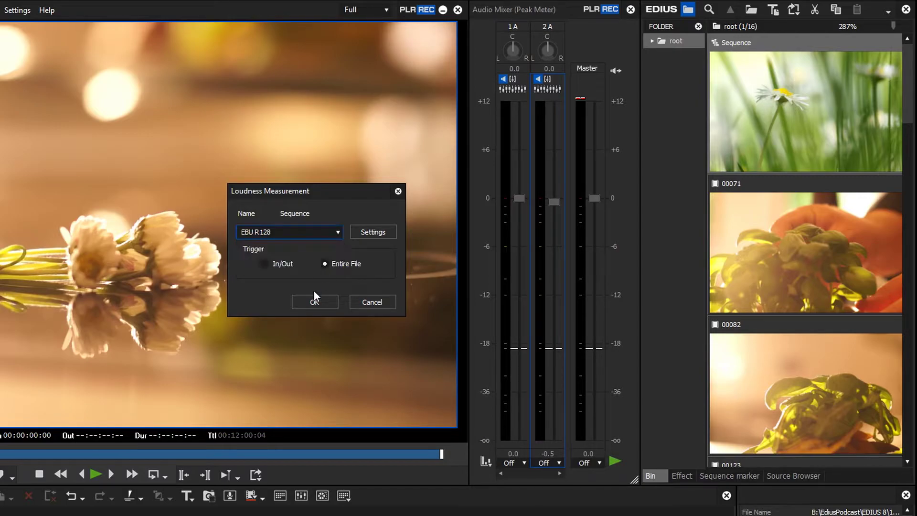
# Measure the Sequence (-18.0 LUFS integrated, 7.0 range), show the readings in LU, and close the results.
pyautogui.click(311, 301)
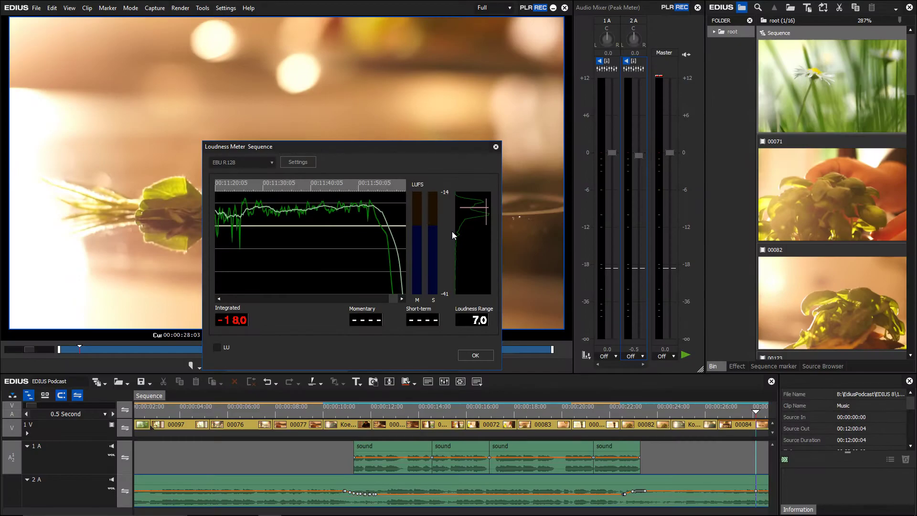
pyautogui.click(220, 346)
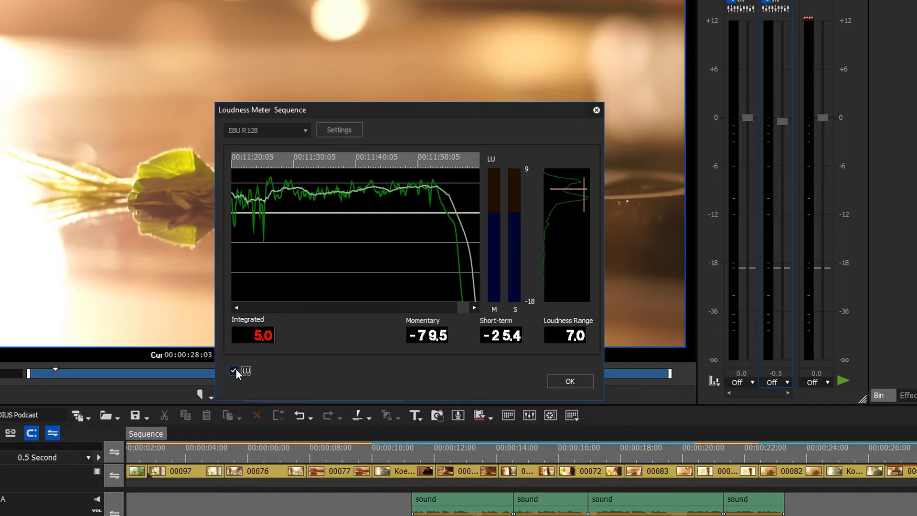
pyautogui.click(559, 385)
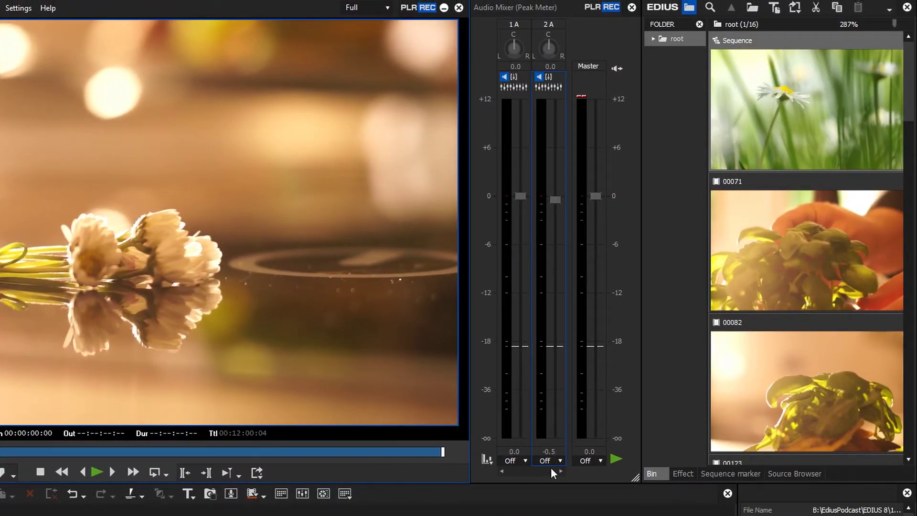
# Set the master channel to Master at -5.0 dB, then re-measure and show readings in LU.
pyautogui.click(599, 460)
pyautogui.click(591, 470)
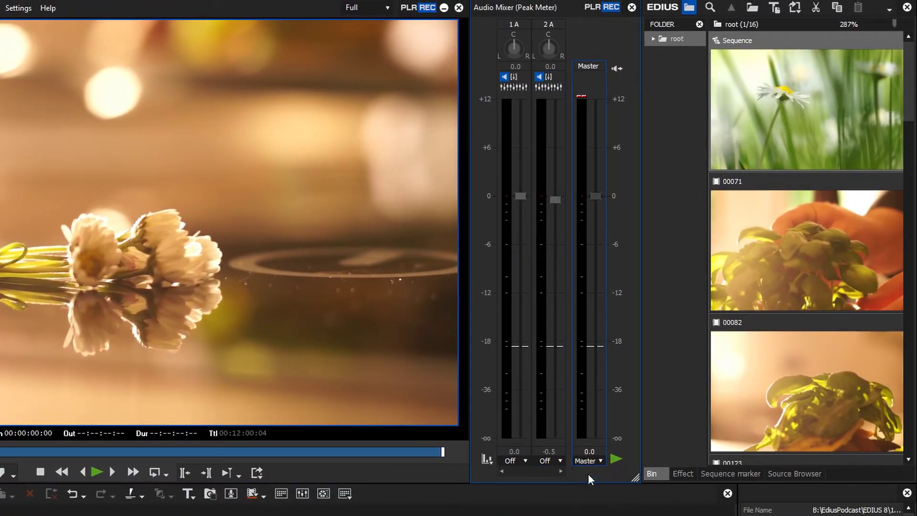
pyautogui.click(589, 452)
pyautogui.scroll(-3, 589, 452)
pyautogui.scroll(-1, 589, 452)
pyautogui.scroll(-1, 589, 452)
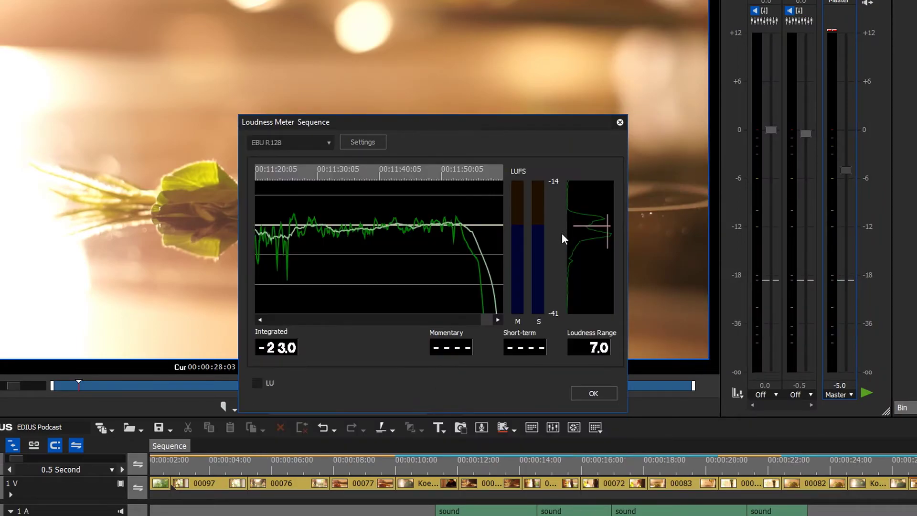
pyautogui.click(258, 383)
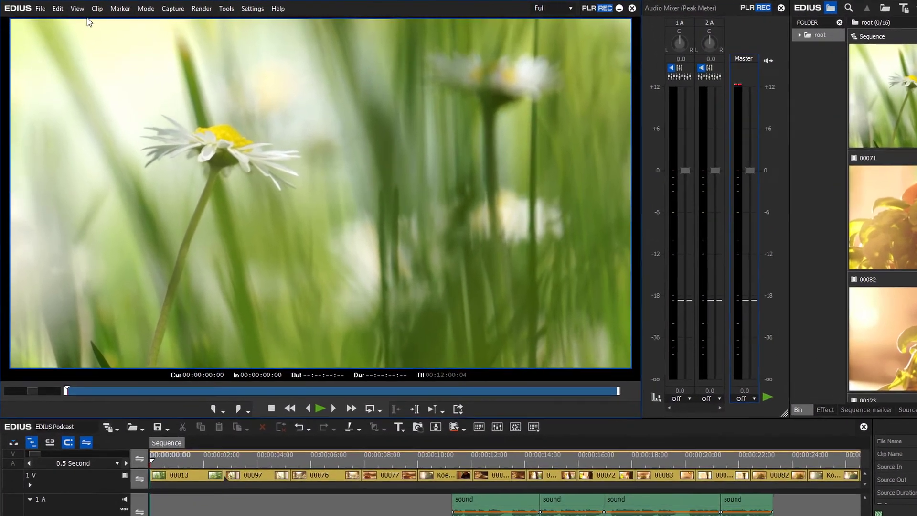
# Run the live Loudness Meter from the View menu while the sequence plays.
pyautogui.click(78, 8)
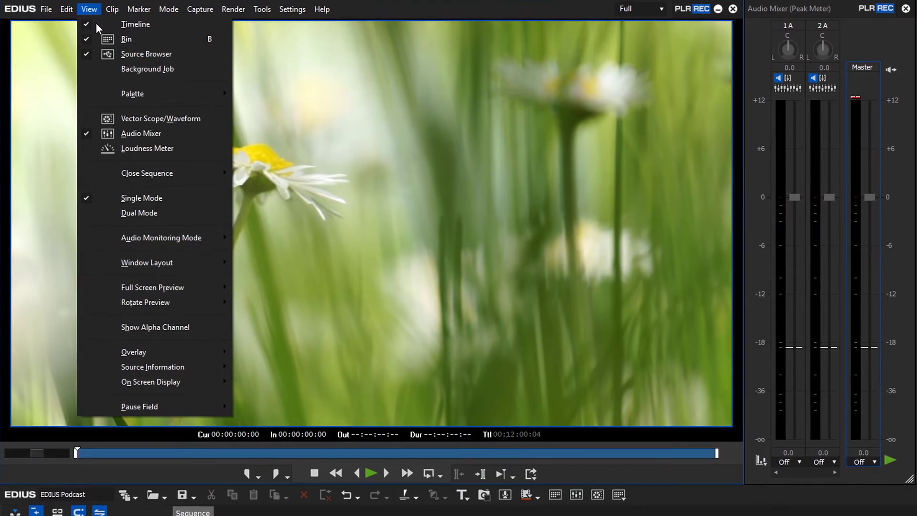
pyautogui.click(134, 150)
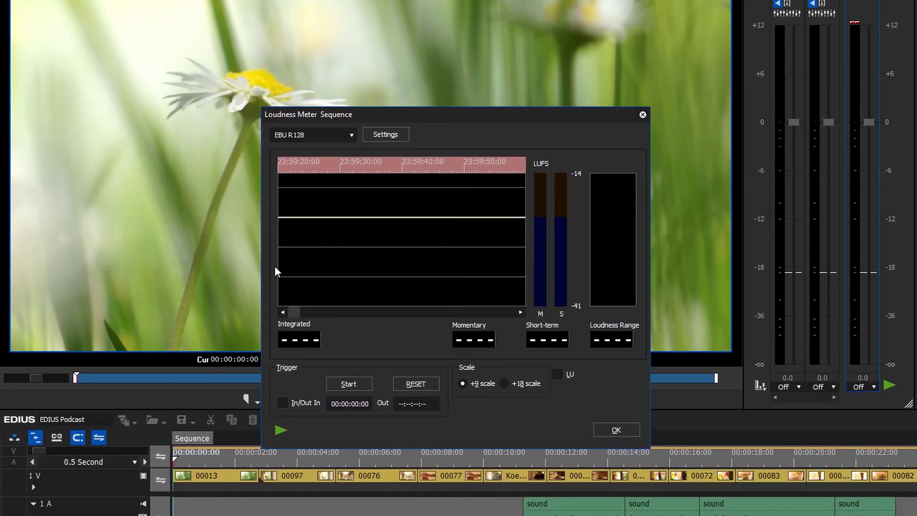
pyautogui.click(331, 384)
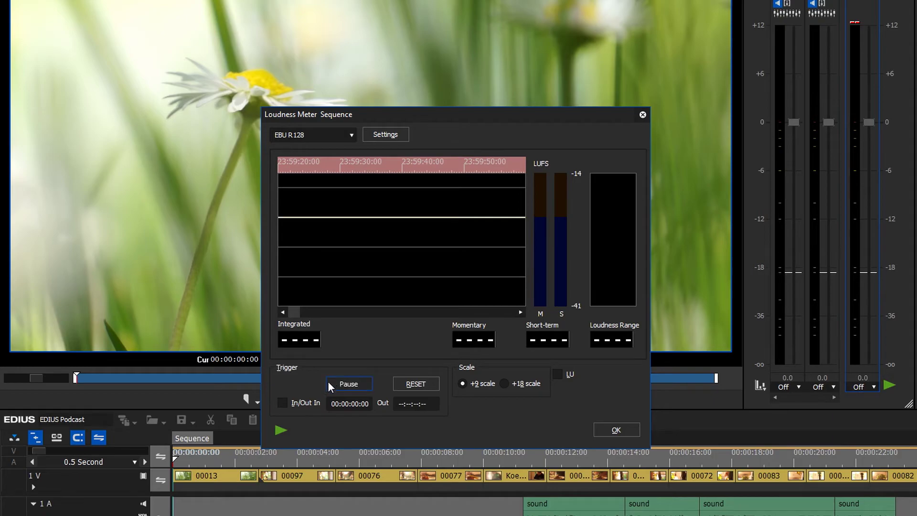
pyautogui.click(282, 433)
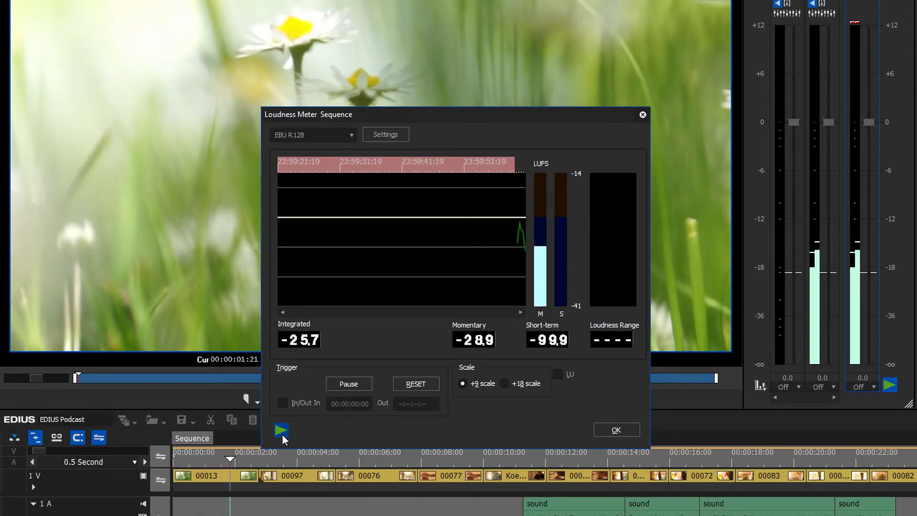